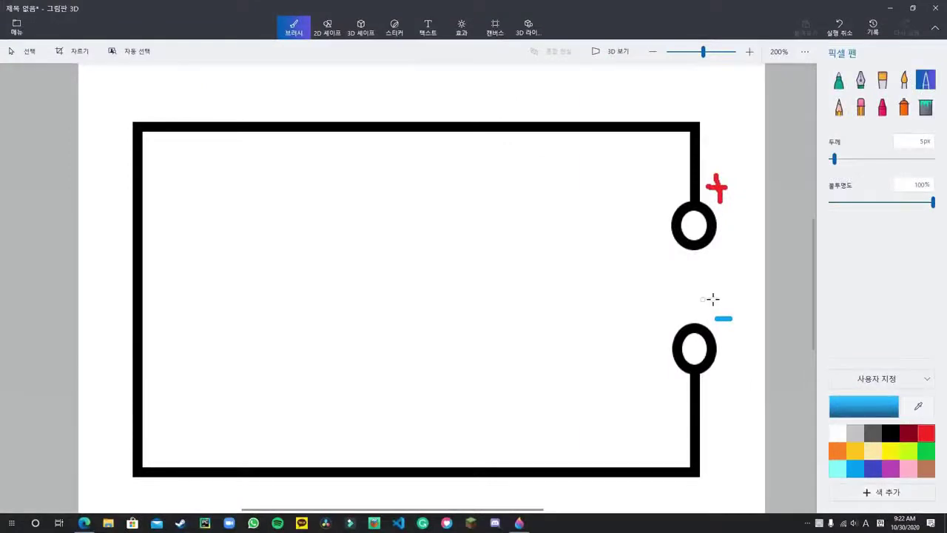
- Draw blue strokes beside the − terminal and a leftward blue arrow below the circuit
{"action": "left_click", "coordinate": [709, 414]}
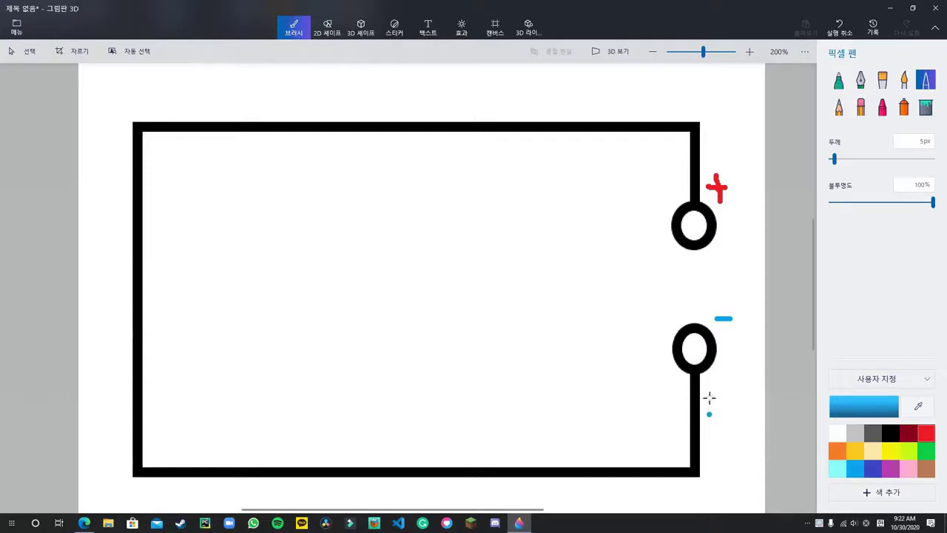
{"action": "left_click_drag", "start_coordinate": [709, 387], "coordinate": [708, 417]}
{"action": "mouse_move", "coordinate": [655, 500]}
{"action": "left_mouse_down"}
{"action": "mouse_move", "coordinate": [576, 498]}
{"action": "mouse_move", "coordinate": [587, 506]}
{"action": "left_mouse_up"}
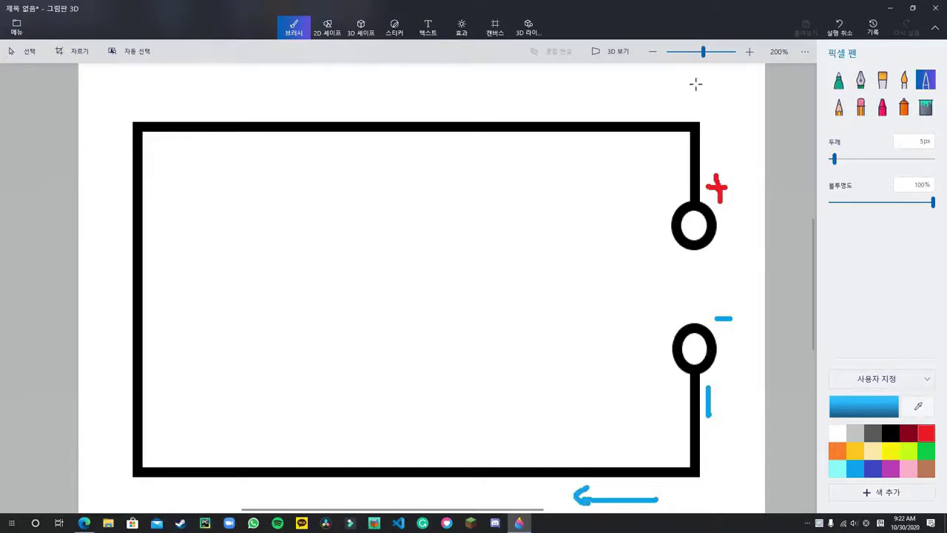
- Draw red arrows from the + terminal along the top wire, circling the minus sign in red
{"action": "left_click", "coordinate": [716, 155]}
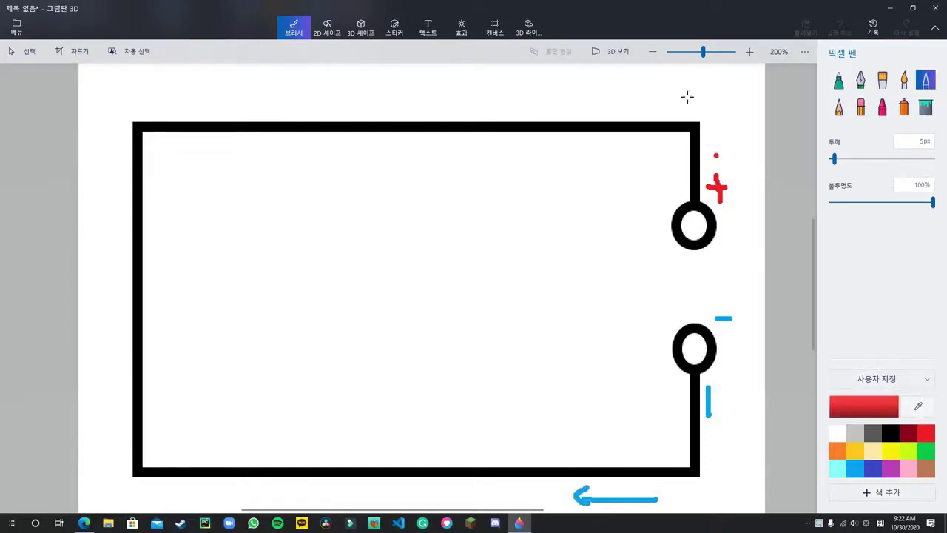
{"action": "left_click_drag", "start_coordinate": [716, 155], "coordinate": [670, 96]}
{"action": "mouse_move", "coordinate": [669, 76]}
{"action": "left_mouse_down"}
{"action": "mouse_move", "coordinate": [658, 86]}
{"action": "mouse_move", "coordinate": [672, 108]}
{"action": "left_mouse_up"}
{"action": "mouse_move", "coordinate": [607, 94]}
{"action": "left_mouse_down"}
{"action": "mouse_move", "coordinate": [459, 90]}
{"action": "mouse_move", "coordinate": [465, 103]}
{"action": "left_mouse_up"}
{"action": "left_click_drag", "start_coordinate": [471, 76], "coordinate": [453, 91]}
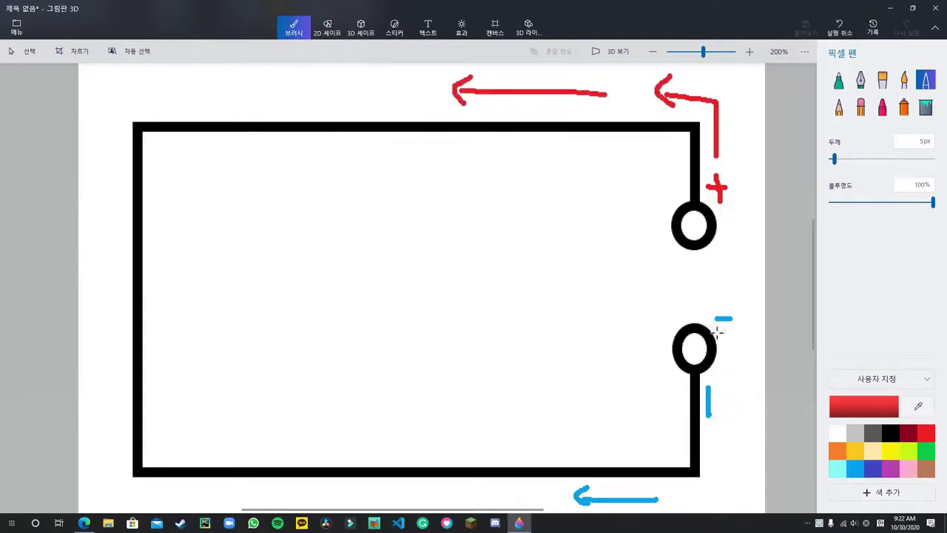
{"action": "mouse_move", "coordinate": [722, 338]}
{"action": "left_mouse_down"}
{"action": "mouse_move", "coordinate": [734, 311]}
{"action": "mouse_move", "coordinate": [722, 339]}
{"action": "left_mouse_up"}
{"action": "mouse_move", "coordinate": [731, 222]}
{"action": "left_mouse_down"}
{"action": "mouse_move", "coordinate": [717, 214]}
{"action": "mouse_move", "coordinate": [710, 171]}
{"action": "mouse_move", "coordinate": [733, 222]}
{"action": "left_mouse_up"}
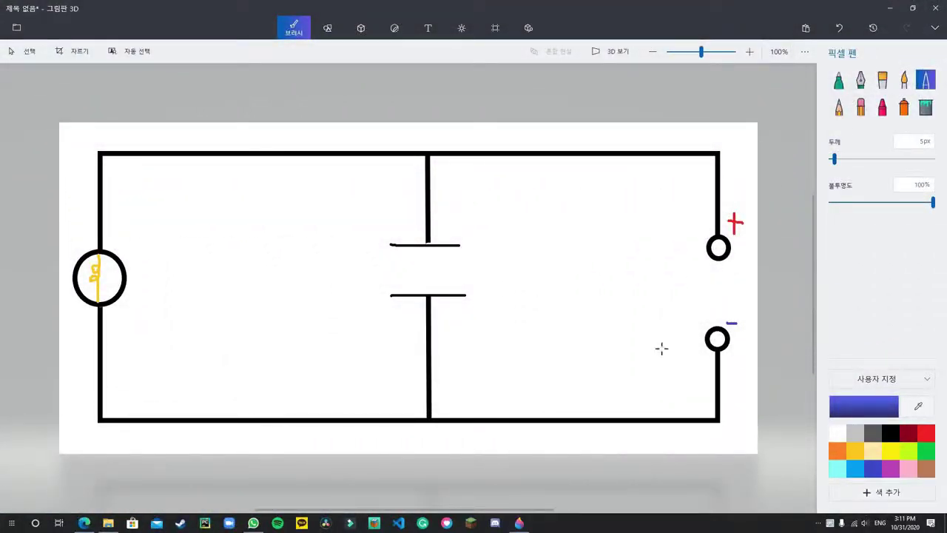
- Draw a blue arrow from the − terminal and a blue arrow up to the lower plate, plus two red arrows from the + terminal along the top wire
{"action": "mouse_move", "coordinate": [734, 360]}
{"action": "left_mouse_down"}
{"action": "mouse_move", "coordinate": [729, 419]}
{"action": "mouse_move", "coordinate": [685, 436]}
{"action": "mouse_move", "coordinate": [691, 442]}
{"action": "mouse_move", "coordinate": [491, 436]}
{"action": "mouse_move", "coordinate": [502, 442]}
{"action": "left_mouse_up"}
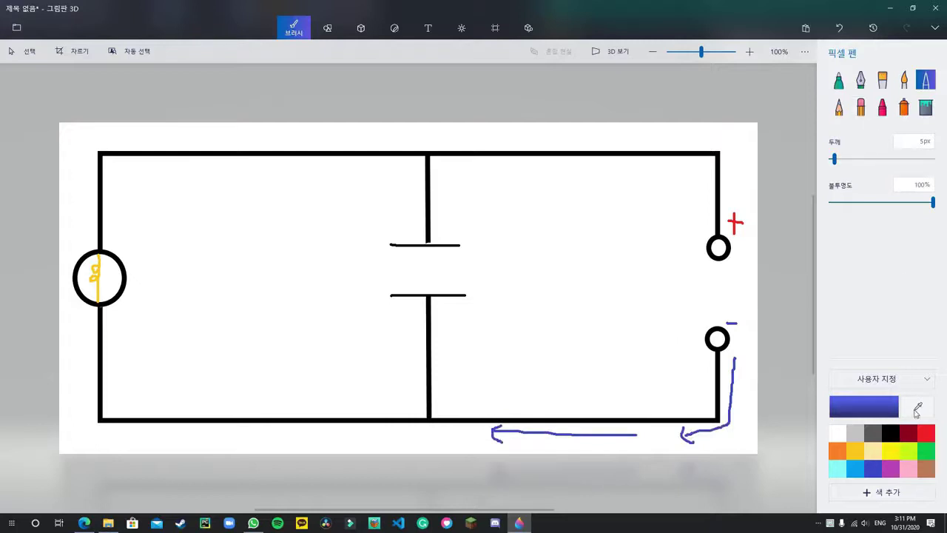
{"action": "left_click", "coordinate": [926, 432]}
{"action": "mouse_move", "coordinate": [732, 194]}
{"action": "left_mouse_down"}
{"action": "mouse_move", "coordinate": [725, 149]}
{"action": "mouse_move", "coordinate": [644, 134]}
{"action": "left_mouse_up"}
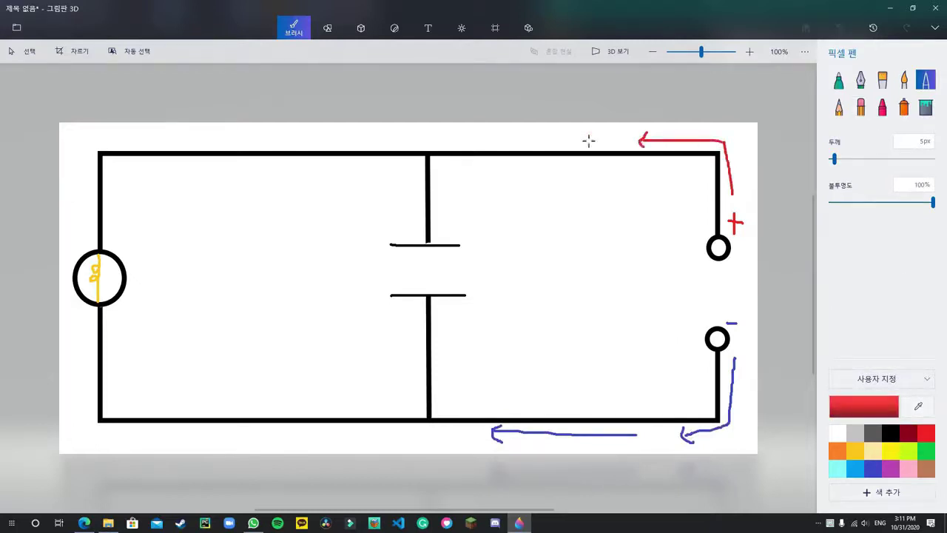
{"action": "mouse_move", "coordinate": [587, 140]}
{"action": "left_mouse_down"}
{"action": "mouse_move", "coordinate": [504, 140]}
{"action": "mouse_move", "coordinate": [520, 128]}
{"action": "mouse_move", "coordinate": [506, 139]}
{"action": "left_mouse_up"}
{"action": "left_click", "coordinate": [873, 474]}
{"action": "mouse_move", "coordinate": [414, 410]}
{"action": "left_mouse_down"}
{"action": "mouse_move", "coordinate": [410, 317]}
{"action": "mouse_move", "coordinate": [418, 324]}
{"action": "left_mouse_up"}
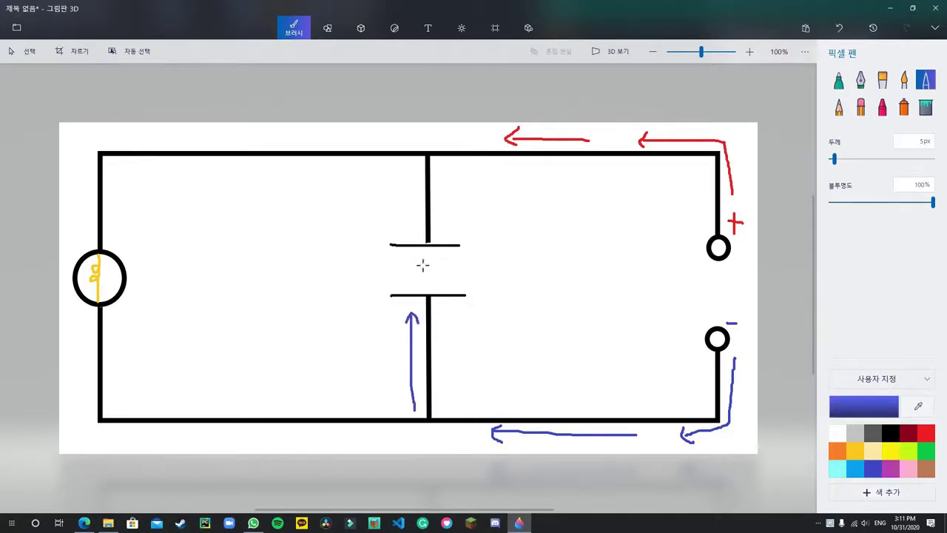
- Draw a green dashed line between the capacitor plates
{"action": "left_click", "coordinate": [927, 448]}
{"action": "left_click_drag", "start_coordinate": [378, 271], "coordinate": [458, 266]}
{"action": "left_click", "coordinate": [415, 268]}
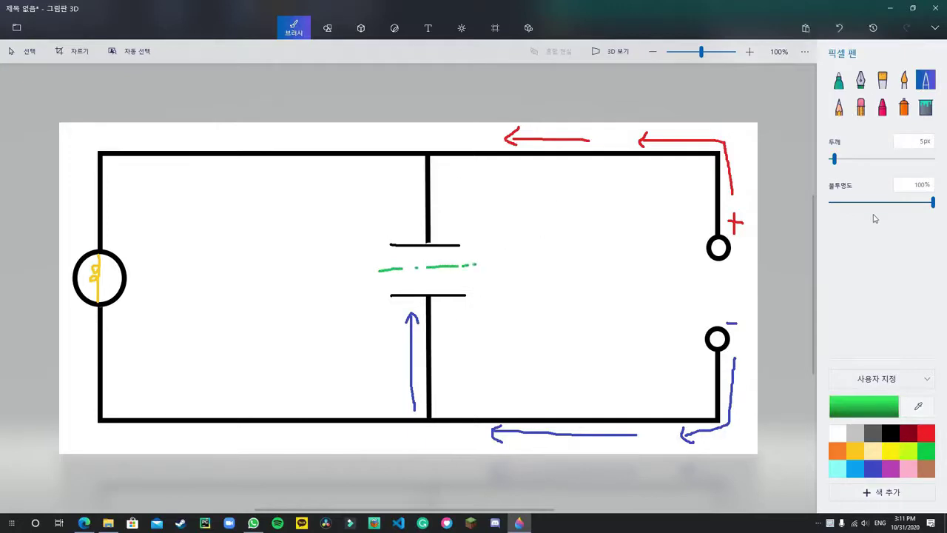
- Add a red arrow down to the upper plate, a red arrow down the left wire, and a blue arrow up the bottom-left corner
{"action": "left_click", "coordinate": [926, 437]}
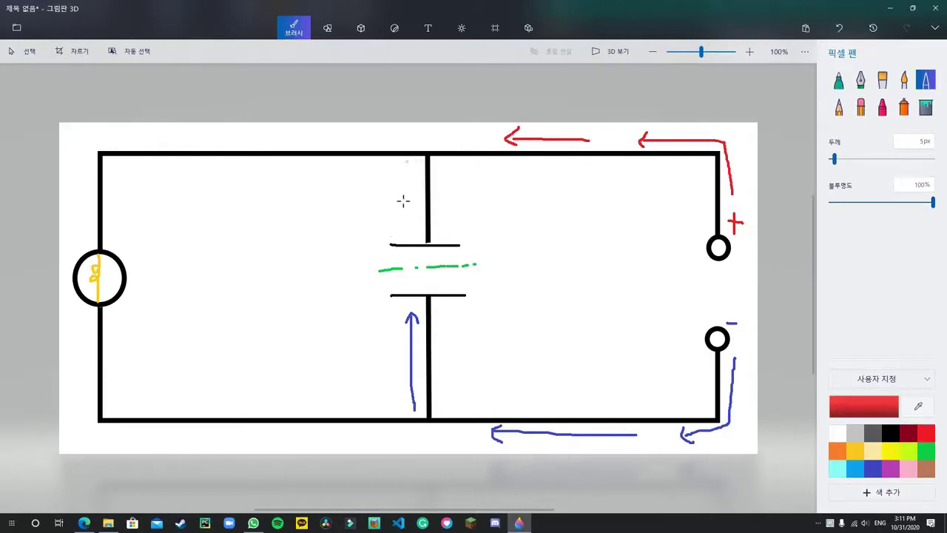
{"action": "left_click_drag", "start_coordinate": [406, 162], "coordinate": [403, 223]}
{"action": "left_click_drag", "start_coordinate": [388, 220], "coordinate": [398, 230]}
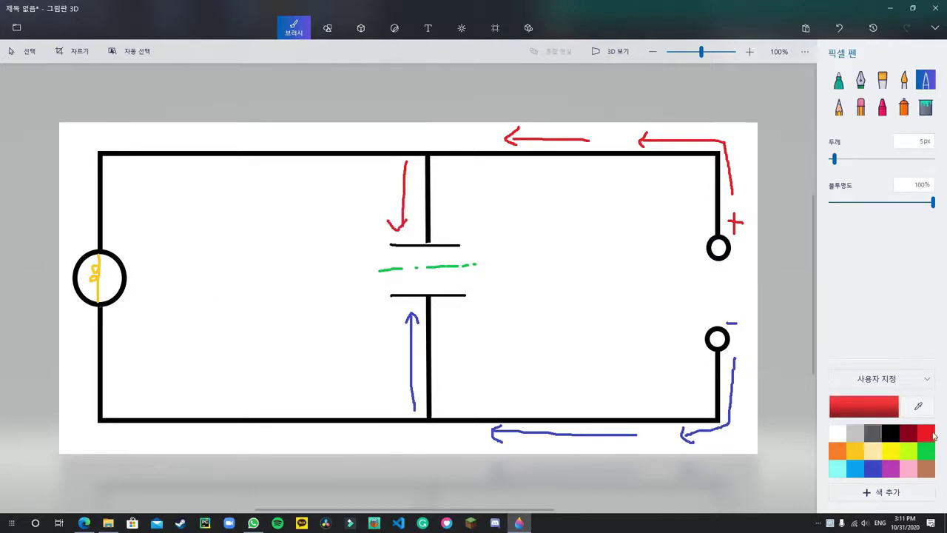
{"action": "mouse_move", "coordinate": [133, 135]}
{"action": "left_mouse_down"}
{"action": "mouse_move", "coordinate": [117, 134]}
{"action": "mouse_move", "coordinate": [81, 181]}
{"action": "mouse_move", "coordinate": [84, 196]}
{"action": "left_mouse_up"}
{"action": "left_click_drag", "start_coordinate": [75, 178], "coordinate": [84, 196]}
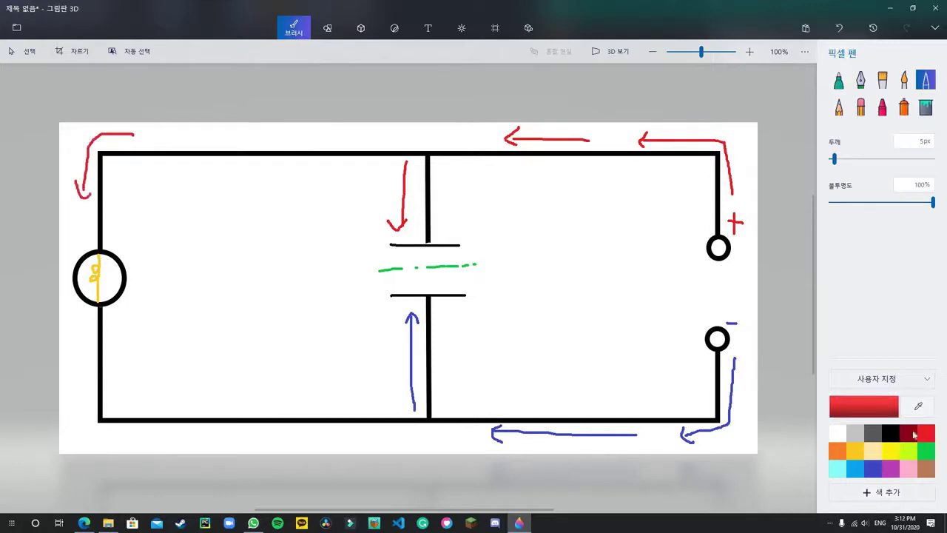
{"action": "left_click", "coordinate": [873, 468]}
{"action": "mouse_move", "coordinate": [192, 441]}
{"action": "left_mouse_down"}
{"action": "mouse_move", "coordinate": [120, 439]}
{"action": "mouse_move", "coordinate": [64, 381]}
{"action": "mouse_move", "coordinate": [79, 394]}
{"action": "left_mouse_up"}
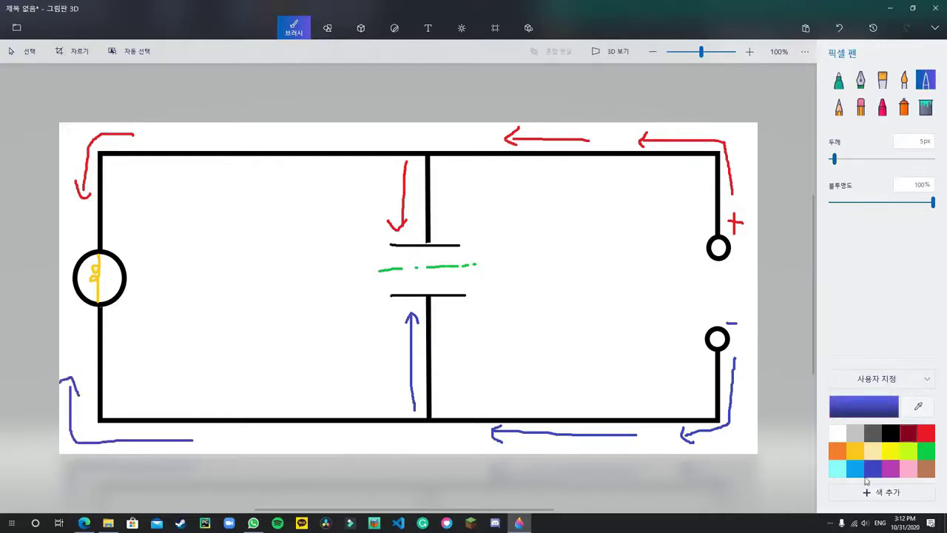
- Draw blue minus signs under the lower plate and red plus signs above the upper plate
{"action": "left_click_drag", "start_coordinate": [384, 306], "coordinate": [465, 304]}
{"action": "left_click", "coordinate": [406, 303]}
{"action": "left_click", "coordinate": [416, 303]}
{"action": "left_click", "coordinate": [926, 432]}
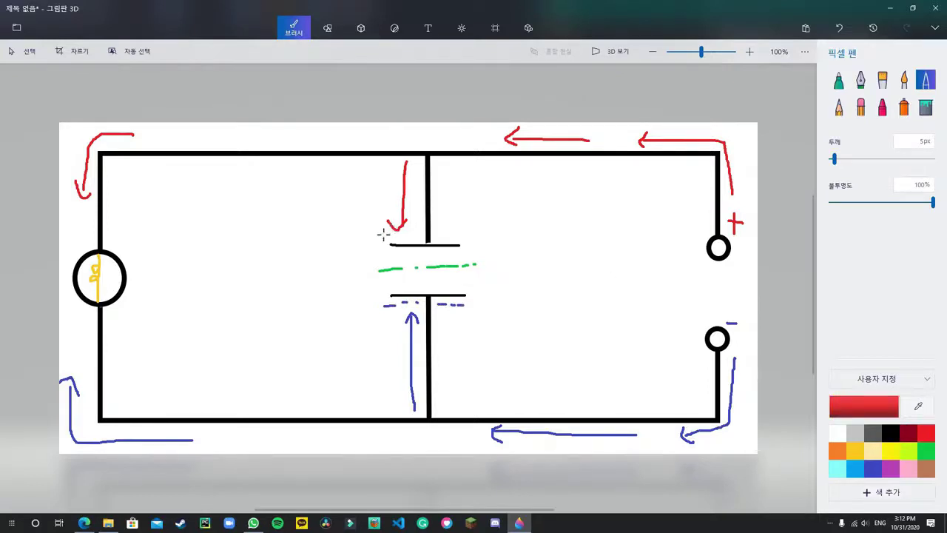
{"action": "left_click_drag", "start_coordinate": [383, 234], "coordinate": [439, 239]}
{"action": "left_click_drag", "start_coordinate": [449, 234], "coordinate": [454, 239]}
- Draw a green dashed box around the capacitor plates and their charge signs
{"action": "left_click", "coordinate": [926, 450]}
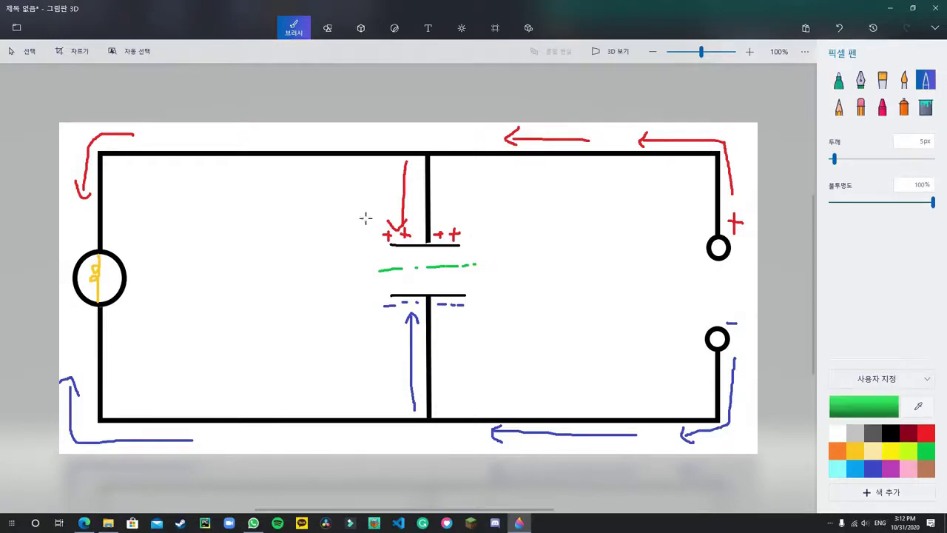
{"action": "left_click_drag", "start_coordinate": [365, 216], "coordinate": [366, 315]}
{"action": "left_click_drag", "start_coordinate": [360, 331], "coordinate": [437, 326]}
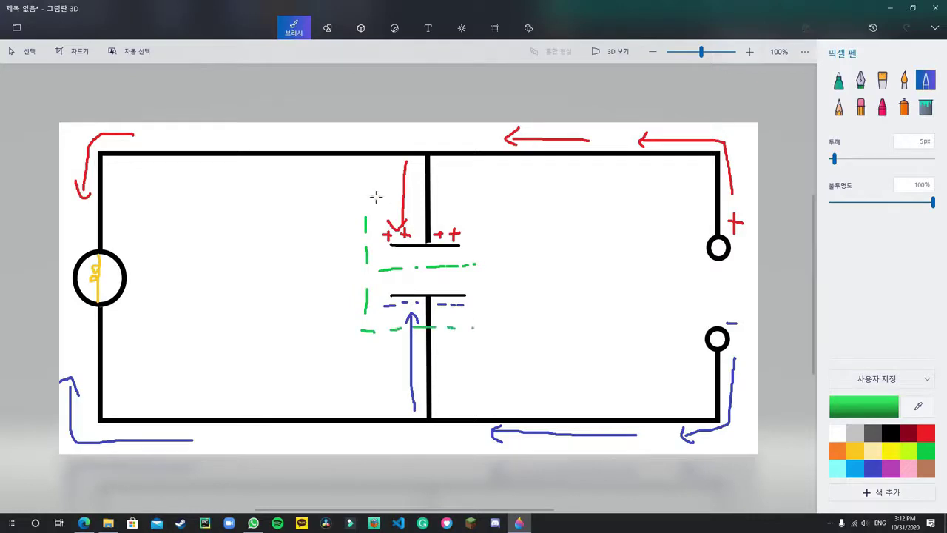
{"action": "mouse_move", "coordinate": [368, 214]}
{"action": "left_mouse_down"}
{"action": "mouse_move", "coordinate": [478, 216]}
{"action": "mouse_move", "coordinate": [481, 296]}
{"action": "left_mouse_up"}
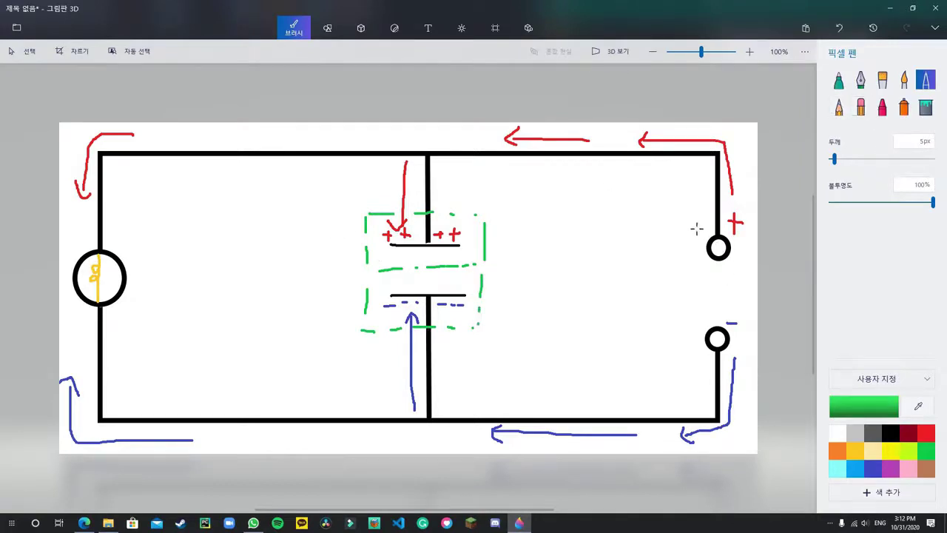
- Cross out both terminals in green, then draw blue and red curved arrows from the plates to the bulb
{"action": "mouse_move", "coordinate": [697, 229]}
{"action": "left_mouse_down"}
{"action": "mouse_move", "coordinate": [739, 261]}
{"action": "mouse_move", "coordinate": [704, 264]}
{"action": "left_mouse_up"}
{"action": "mouse_move", "coordinate": [688, 330]}
{"action": "left_mouse_down"}
{"action": "mouse_move", "coordinate": [737, 355]}
{"action": "mouse_move", "coordinate": [713, 352]}
{"action": "left_mouse_up"}
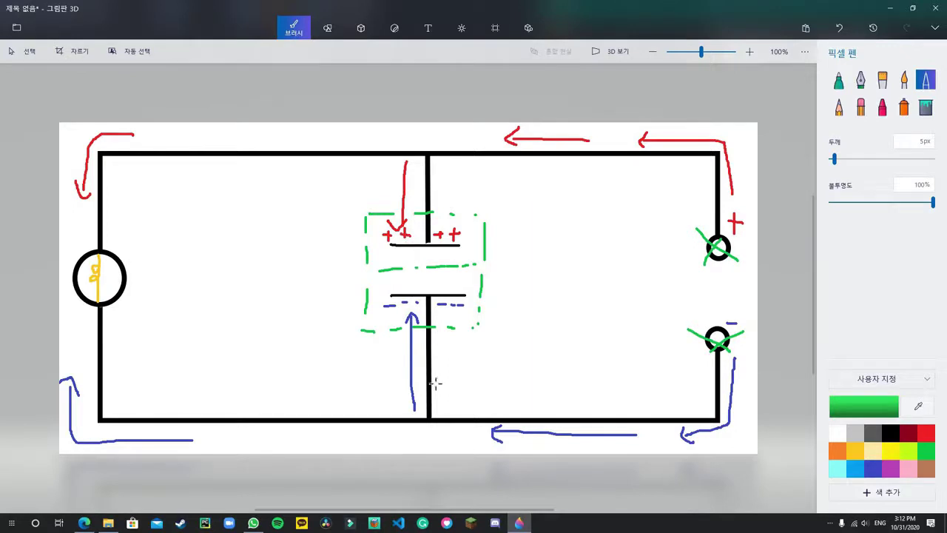
{"action": "left_click", "coordinate": [873, 468]}
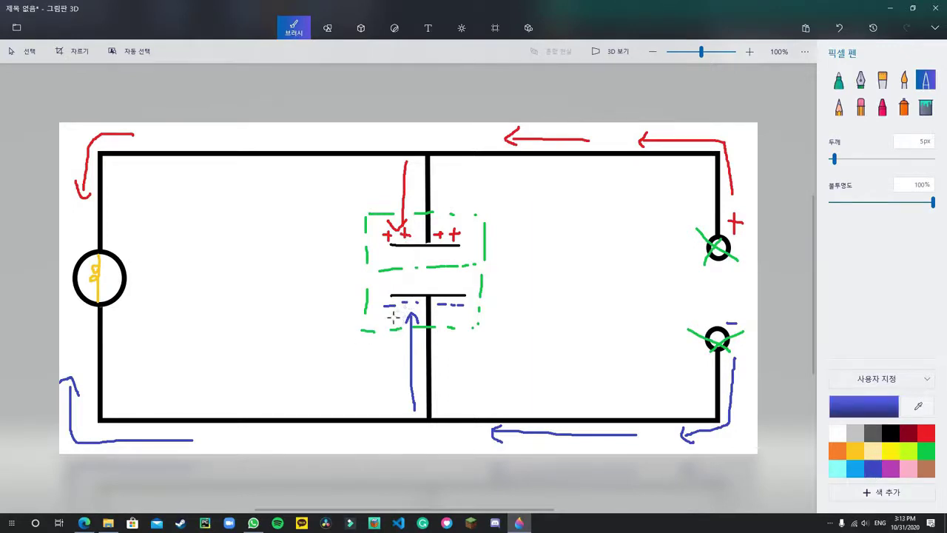
{"action": "mouse_move", "coordinate": [394, 320]}
{"action": "left_mouse_down"}
{"action": "mouse_move", "coordinate": [323, 396]}
{"action": "mouse_move", "coordinate": [180, 374]}
{"action": "mouse_move", "coordinate": [131, 315]}
{"action": "mouse_move", "coordinate": [158, 328]}
{"action": "left_mouse_up"}
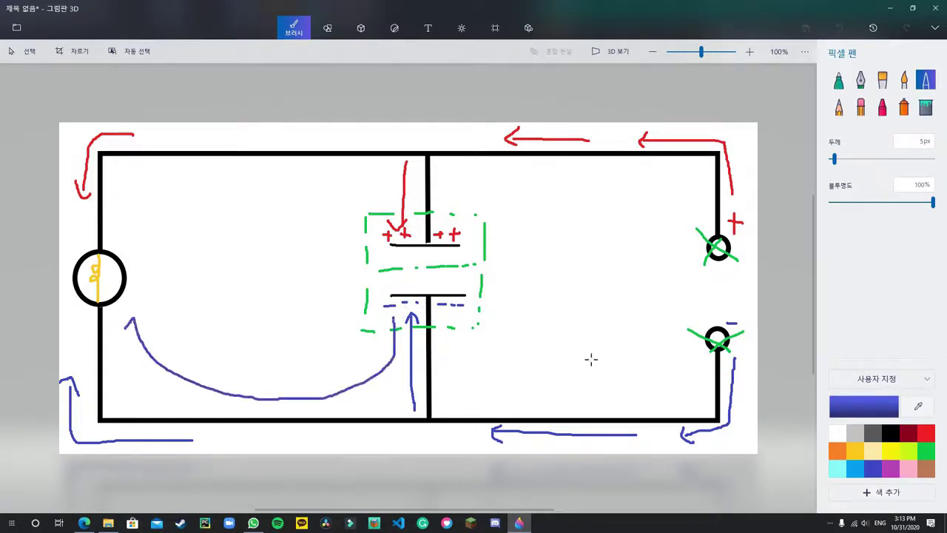
{"action": "left_click", "coordinate": [926, 433]}
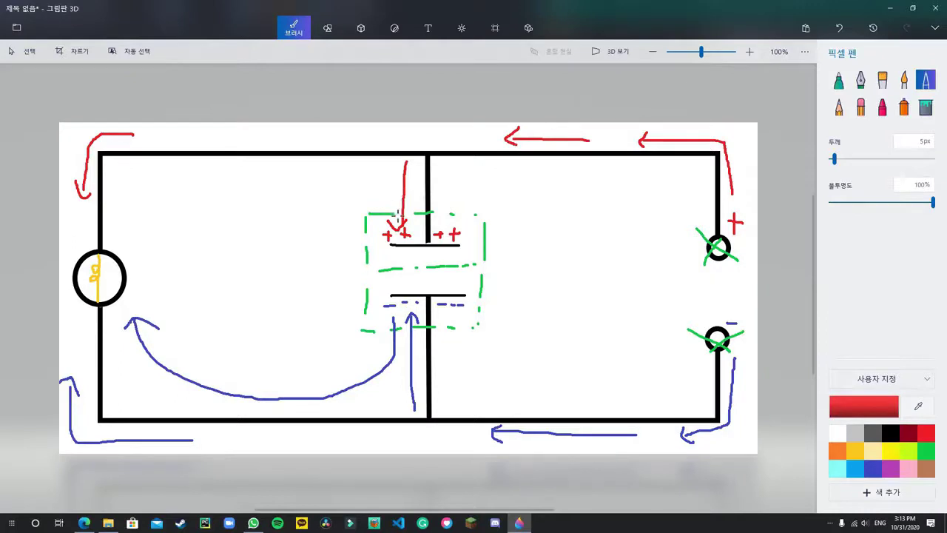
{"action": "mouse_move", "coordinate": [400, 217]}
{"action": "left_mouse_down"}
{"action": "mouse_move", "coordinate": [148, 175]}
{"action": "mouse_move", "coordinate": [108, 219]}
{"action": "left_mouse_up"}
{"action": "left_click", "coordinate": [108, 218]}
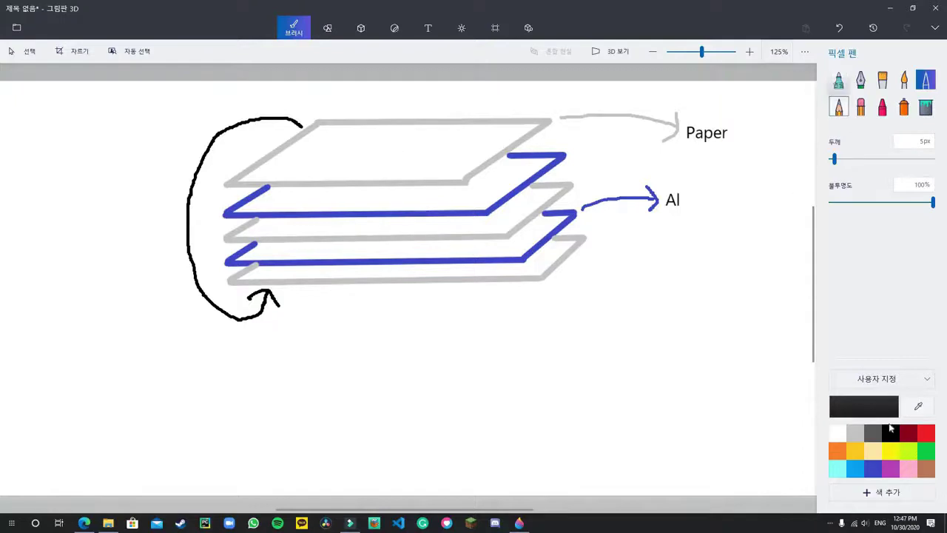
- Underline the 'Al' and 'Paper' labels in green
{"action": "left_click", "coordinate": [928, 453]}
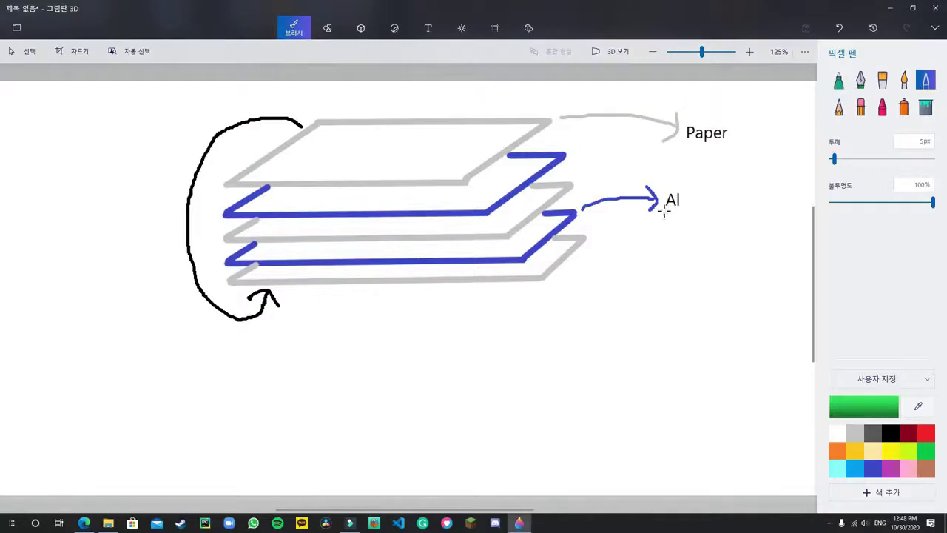
{"action": "left_click_drag", "start_coordinate": [678, 211], "coordinate": [669, 215]}
{"action": "left_click_drag", "start_coordinate": [734, 144], "coordinate": [687, 142]}
- Mark the upper aluminium layer with a red plus and the lower one with a blue minus
{"action": "left_click", "coordinate": [927, 431]}
{"action": "mouse_move", "coordinate": [575, 144]}
{"action": "left_mouse_down"}
{"action": "mouse_move", "coordinate": [587, 144]}
{"action": "mouse_move", "coordinate": [580, 150]}
{"action": "left_mouse_up"}
{"action": "left_click", "coordinate": [873, 467]}
{"action": "left_click_drag", "start_coordinate": [586, 222], "coordinate": [596, 222]}
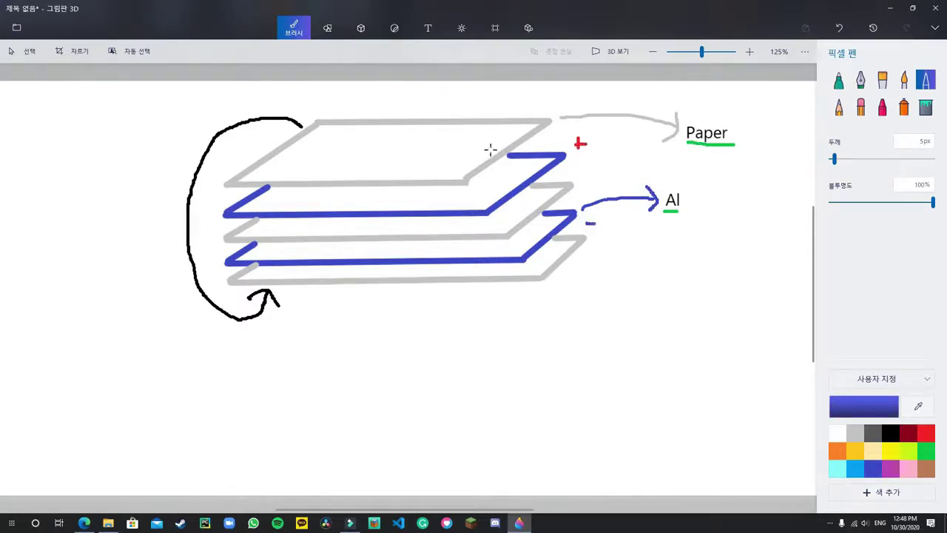